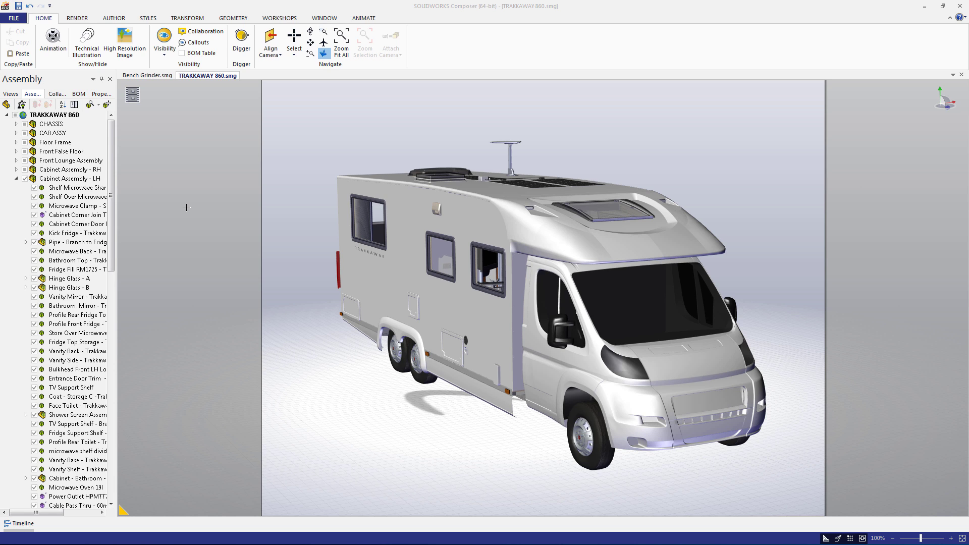
Open the High Resolution Image workshop with its default 1280 × 991, 300 dpi profile
left_click(286, 22)
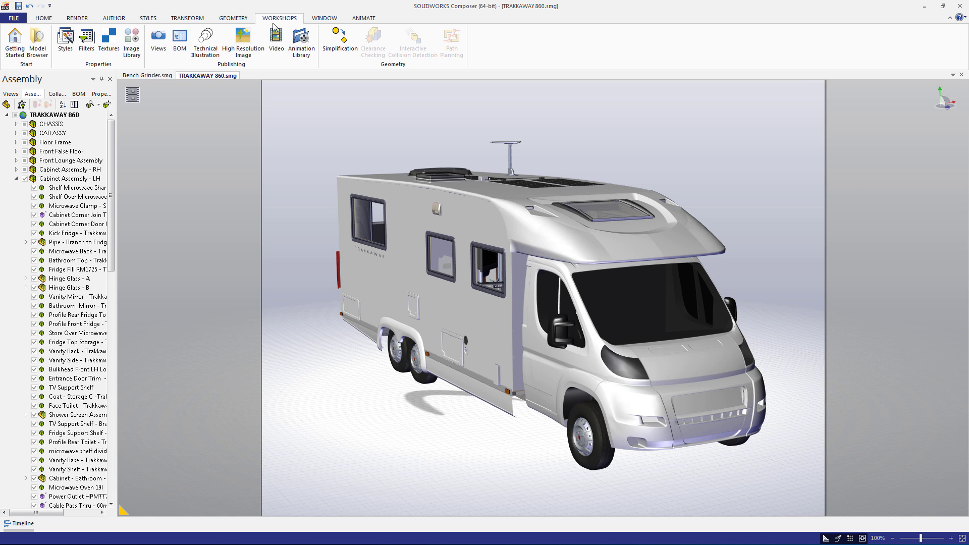
left_click(251, 39)
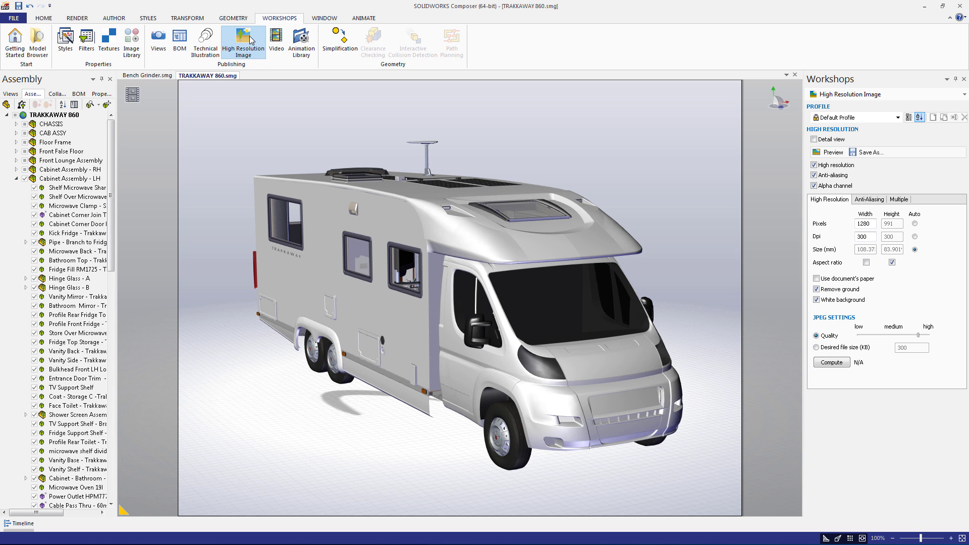
left_click(813, 139)
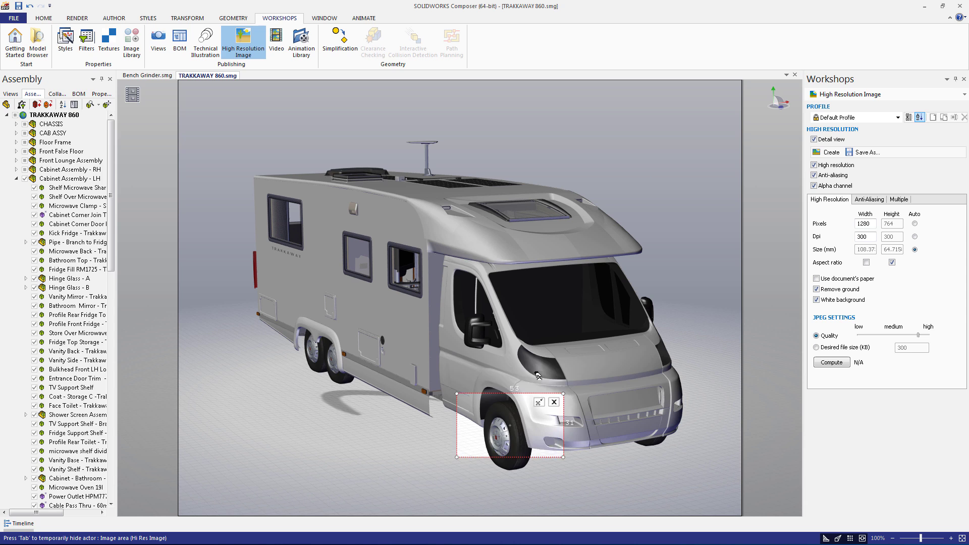
left_click_drag(531, 402, 514, 426)
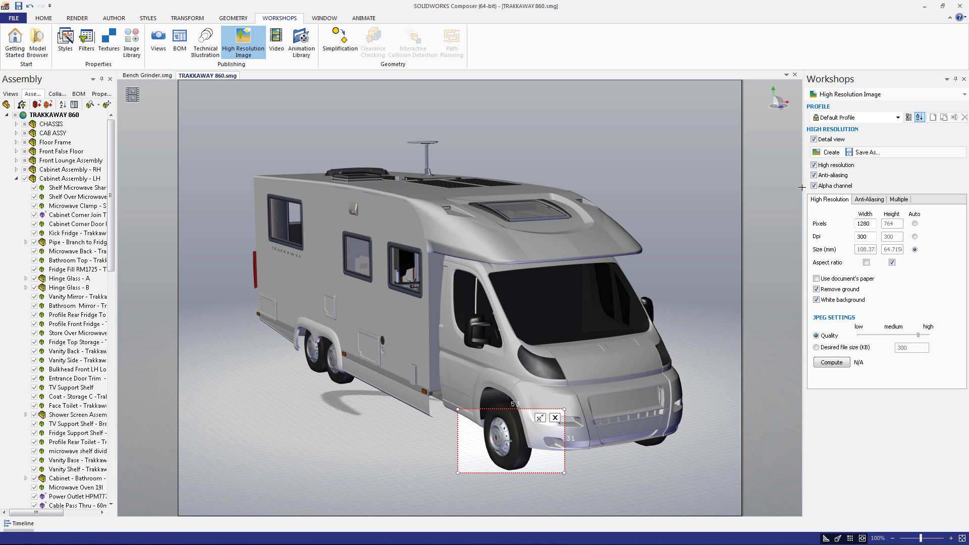
left_click(827, 153)
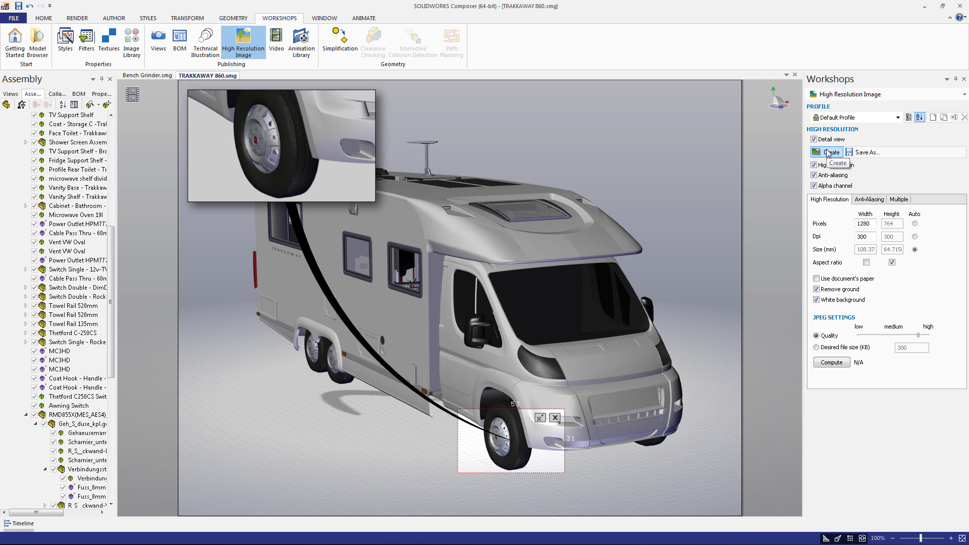
left_click(348, 135)
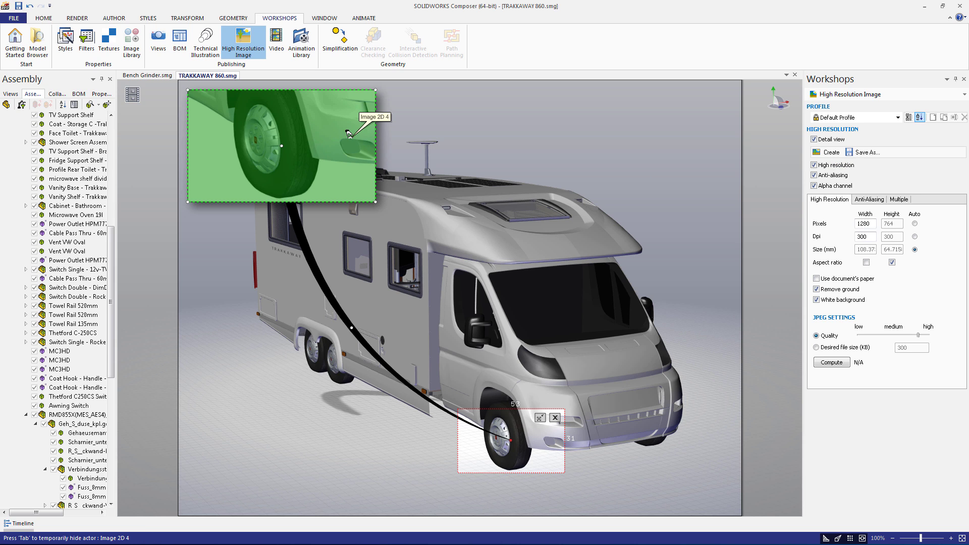
key("Escape")
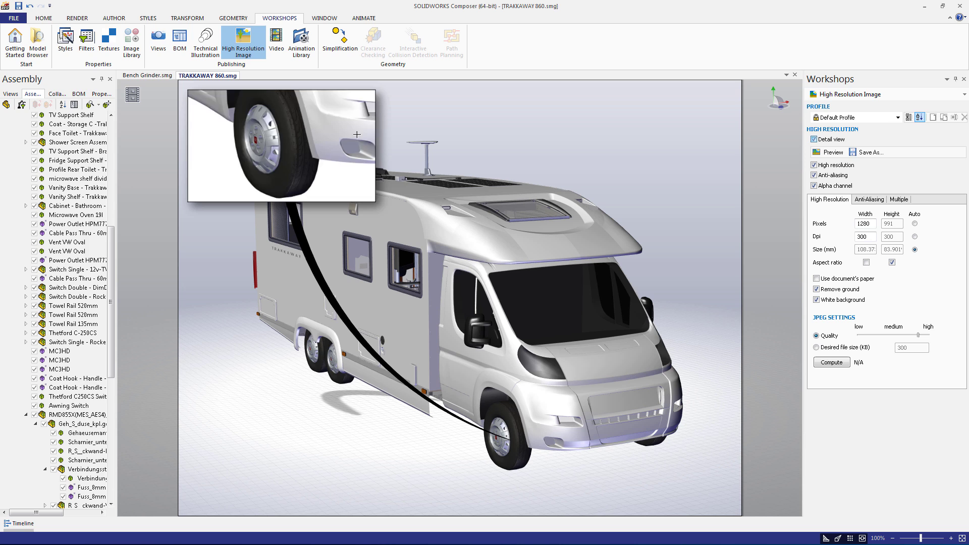
right_click(257, 133)
left_click(302, 152)
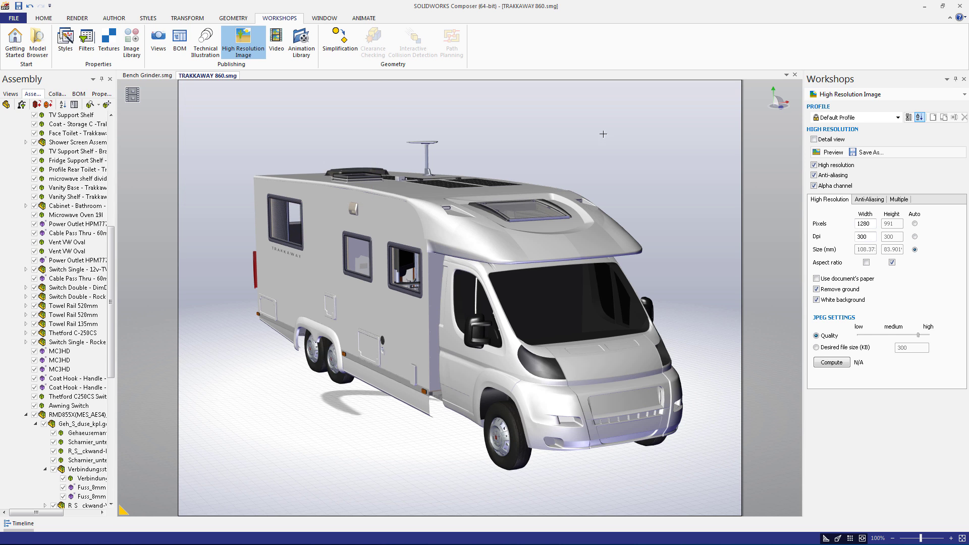
left_click(818, 155)
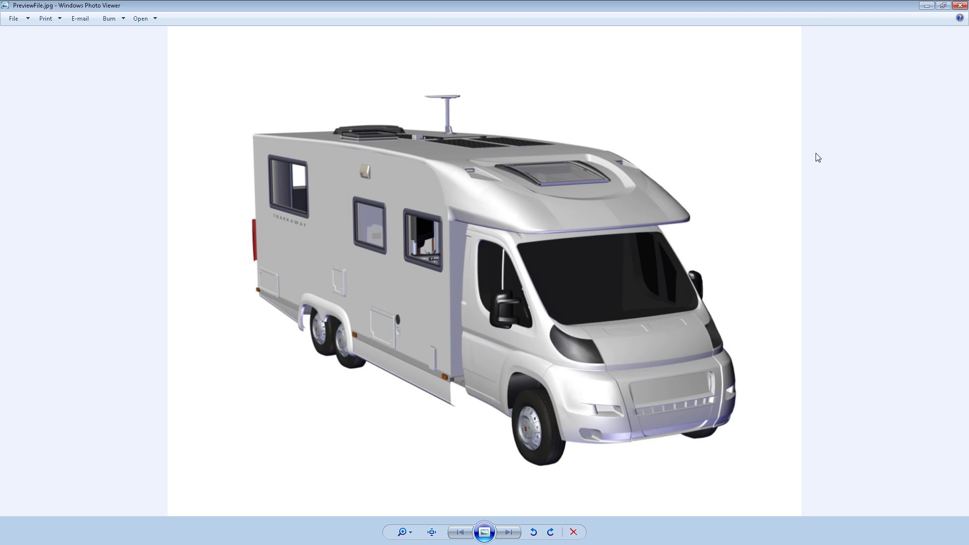
left_click(959, 6)
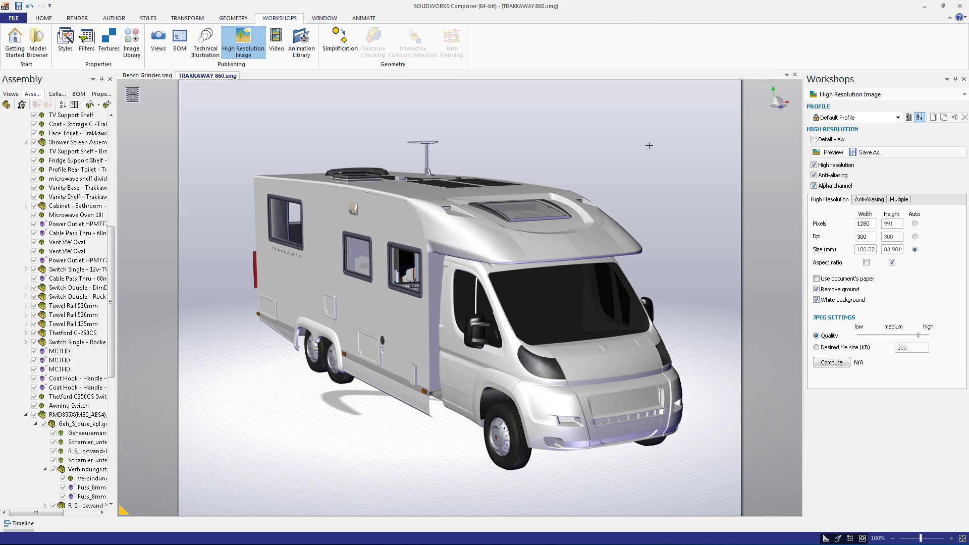
left_click(815, 165)
left_click(817, 166)
left_click(813, 176)
left_click(814, 186)
left_click(817, 300)
left_click(817, 300)
left_click(817, 348)
left_click(816, 336)
Display the Anti-Aliasing settings showing jittering, number of passes and radius
left_click(870, 200)
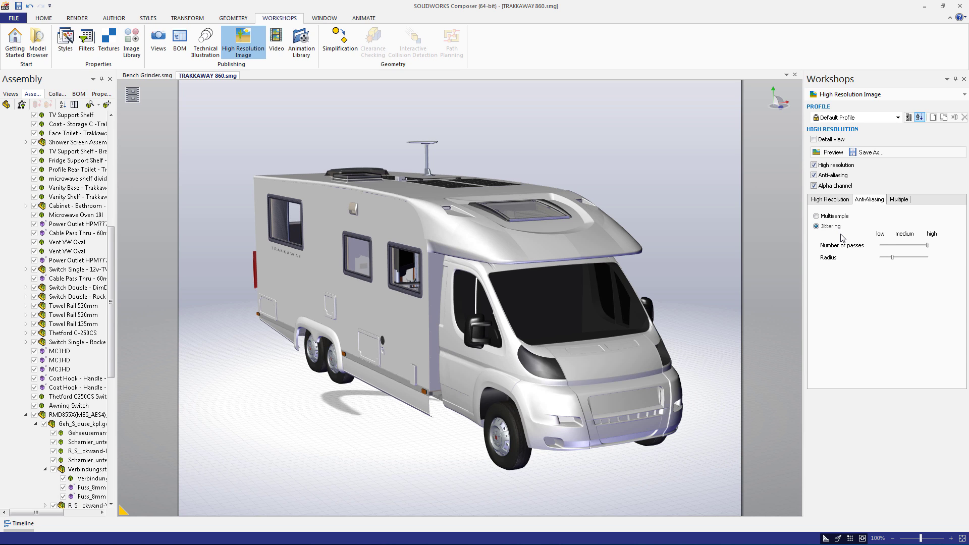
Reframe the camper van from a higher angle, toggle Remove ground, and generate a preview
left_click(837, 203)
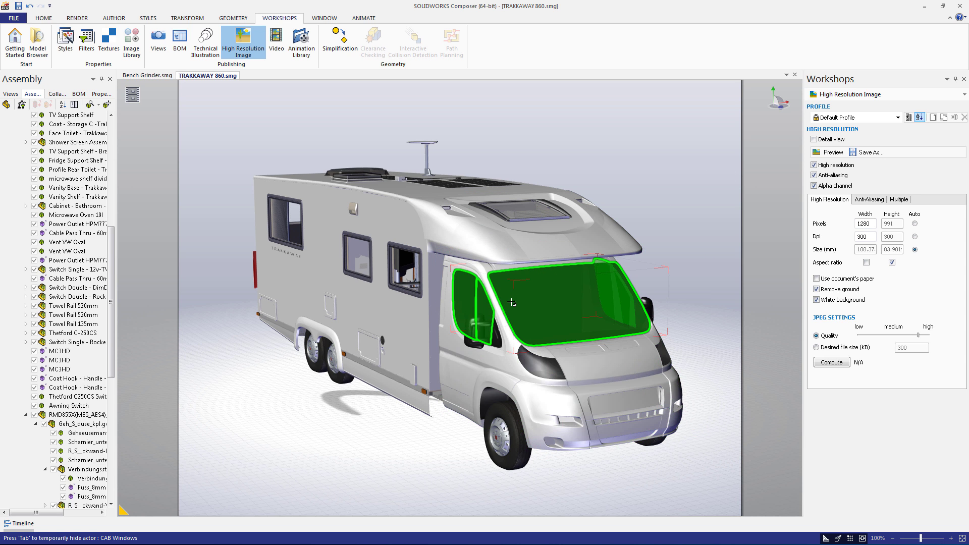
scroll(499, 308, "up", 3)
scroll(499, 312, "down", 3)
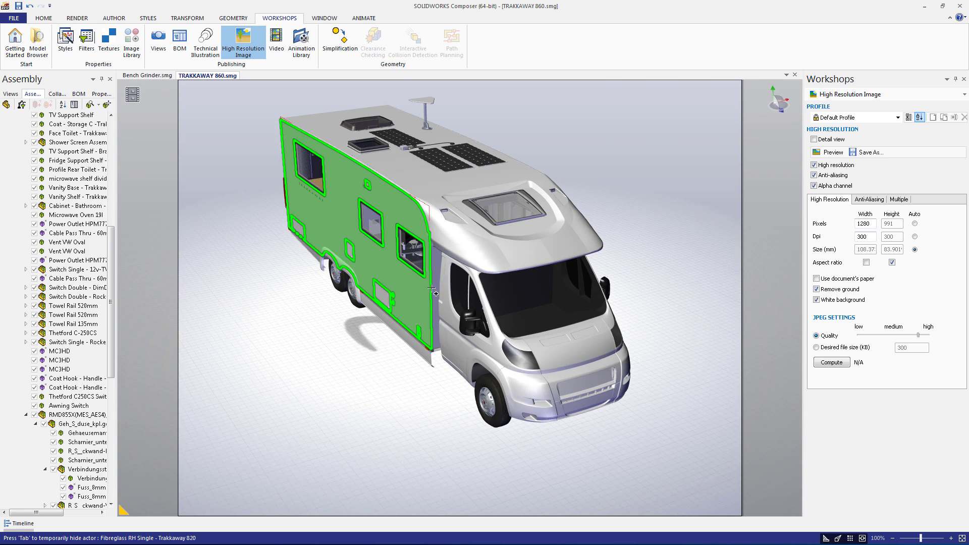
middle_click_drag(431, 289, 454, 321)
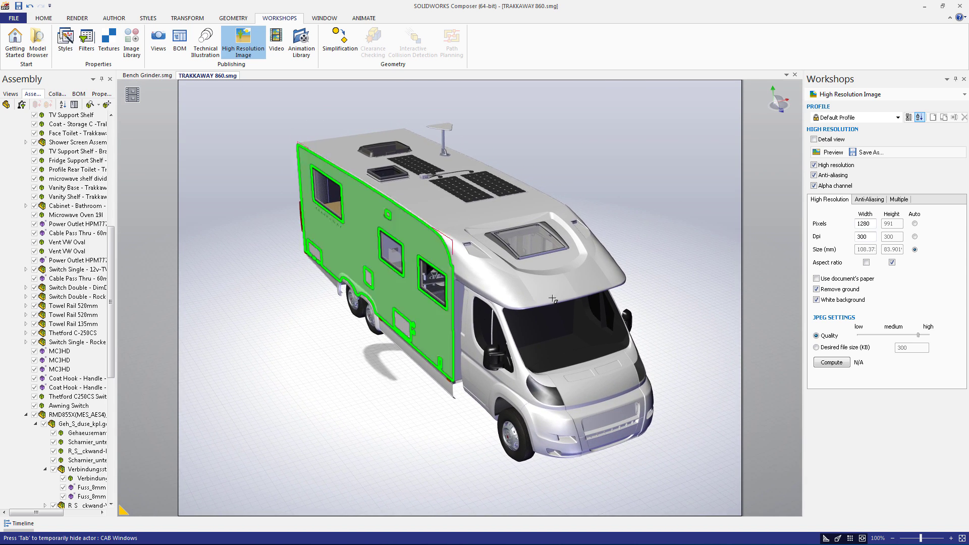
left_click(817, 289)
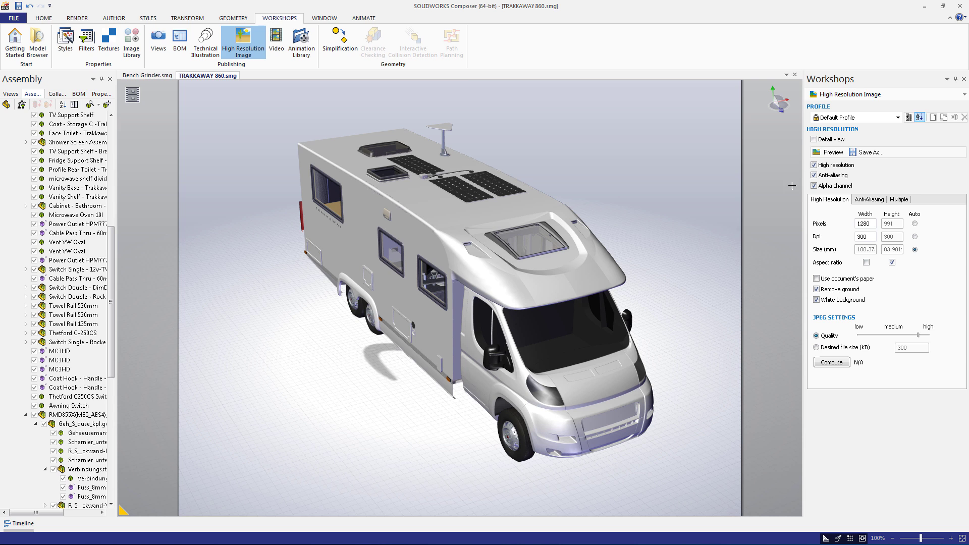
left_click(828, 152)
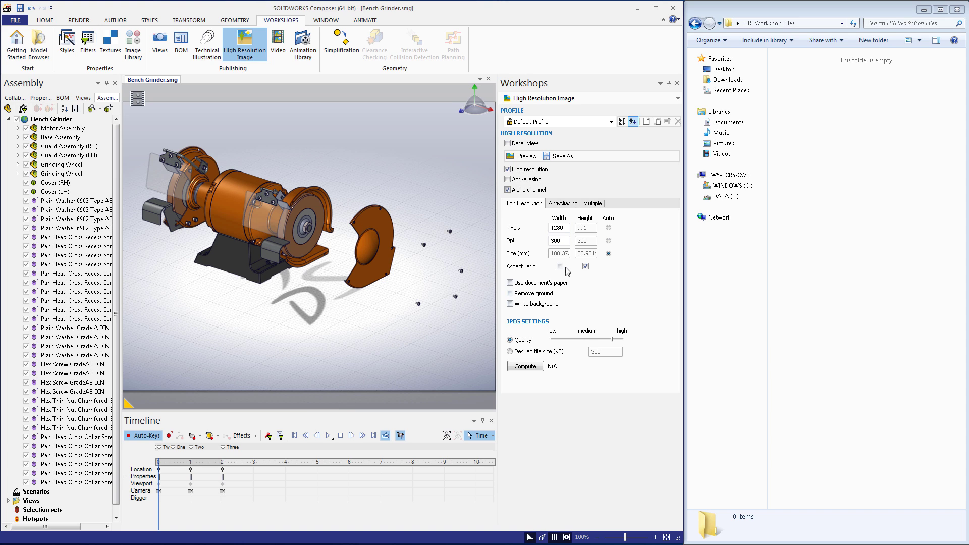
Enable Animation output under Multiple at 15 images per second over the whole range
left_click(593, 205)
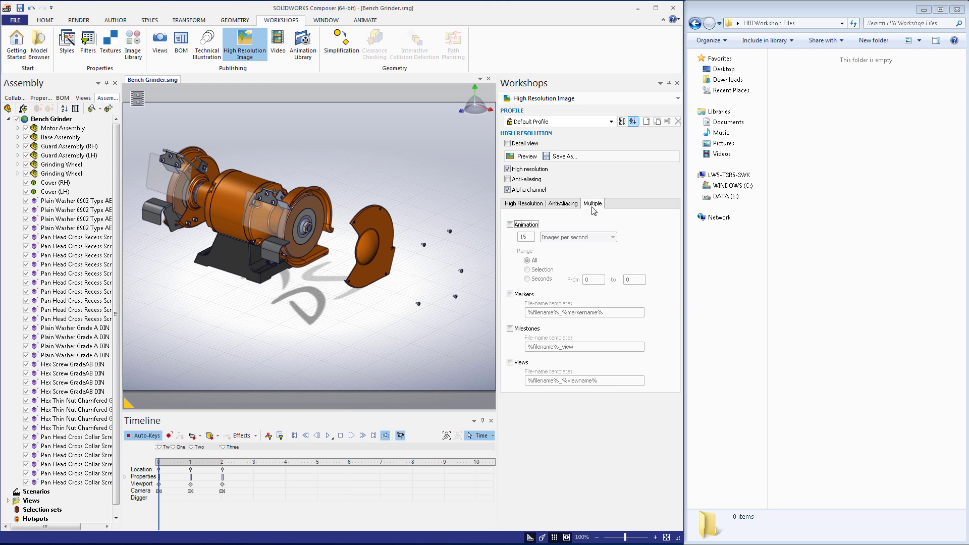
left_click(510, 225)
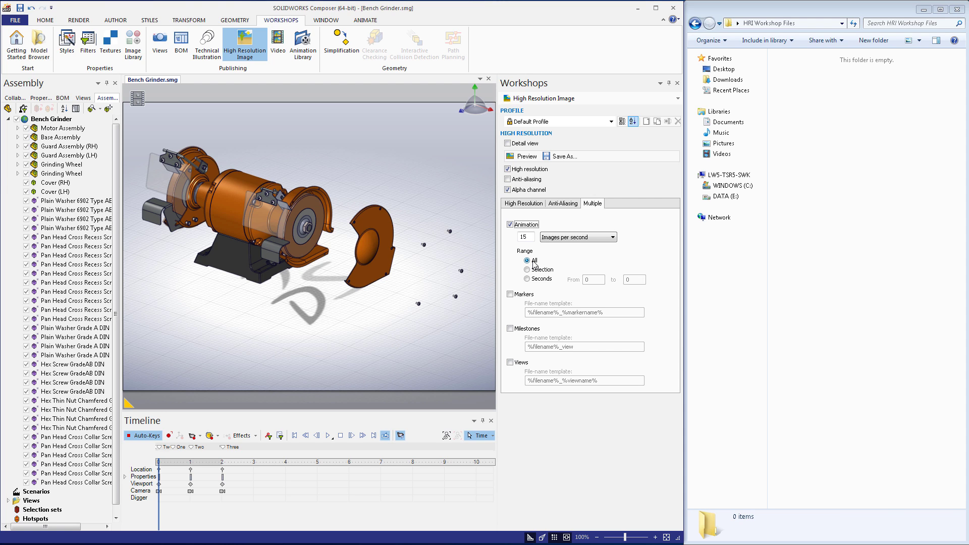
Save the animation frames as JPGs into the Desktop's HRI Workshop Files folder
left_click(564, 157)
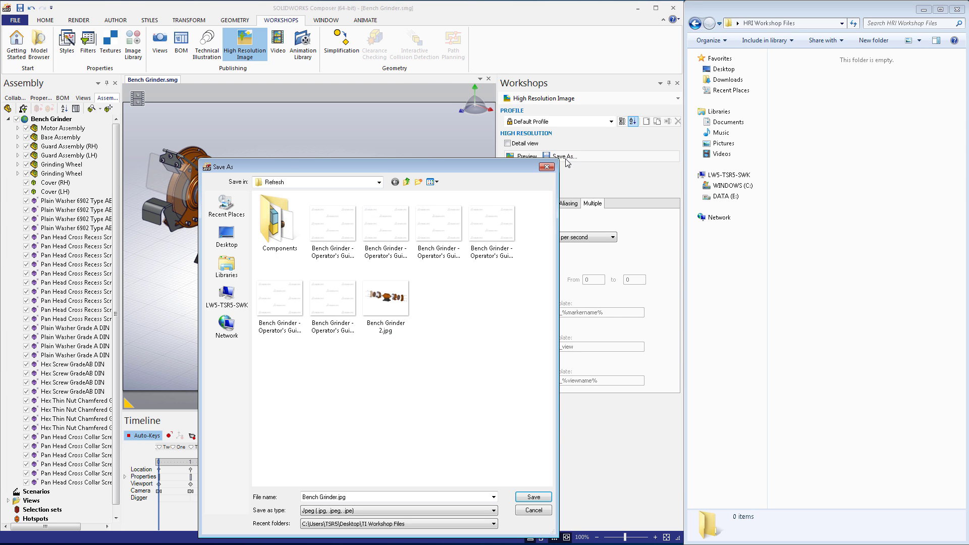
left_click(226, 236)
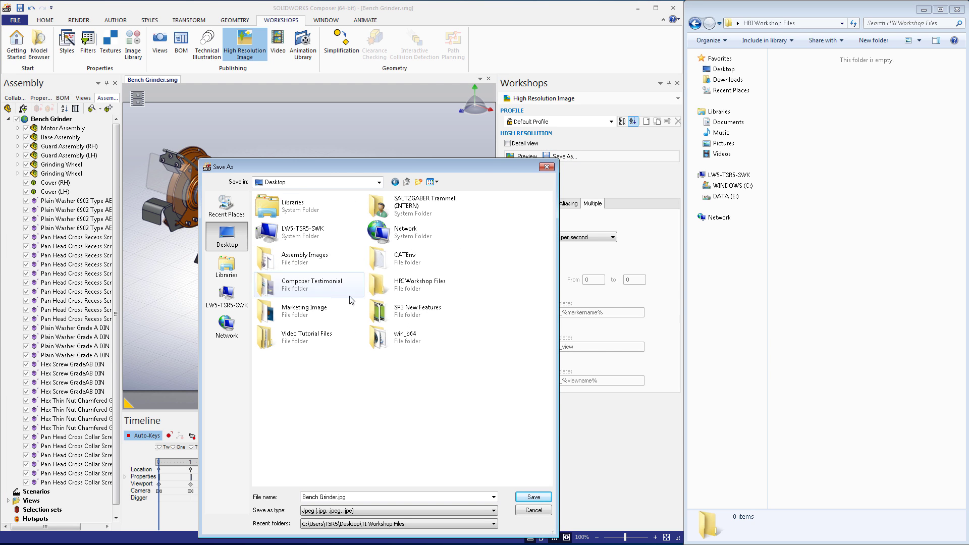
double_click(414, 281)
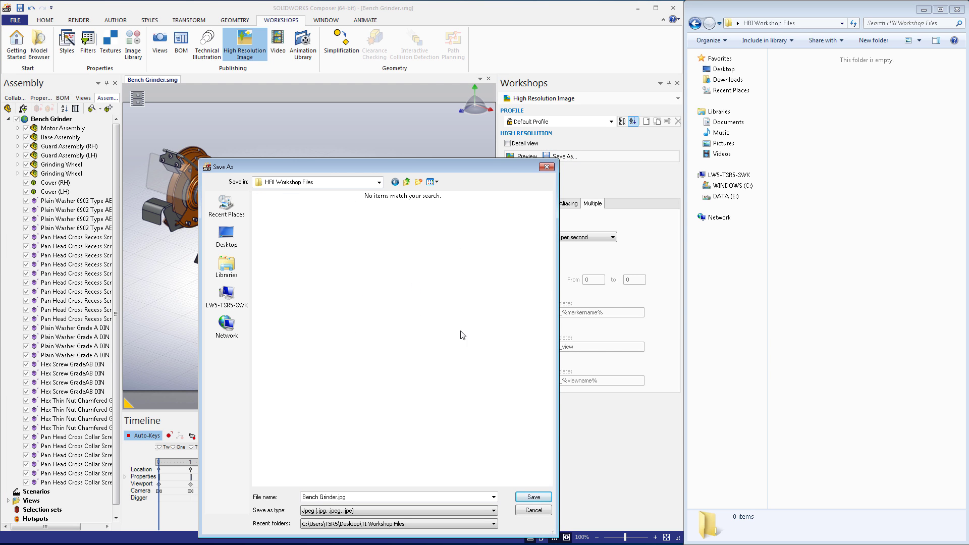
left_click(533, 496)
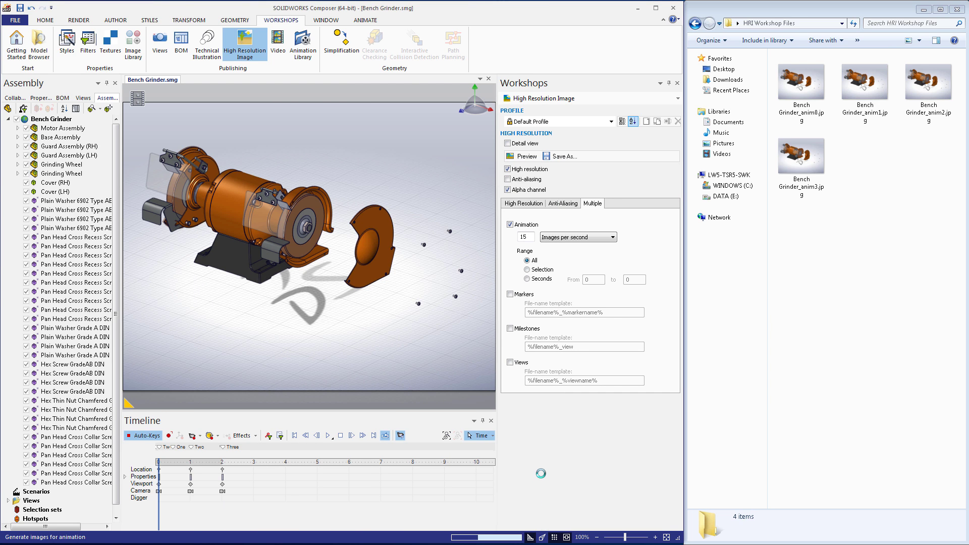